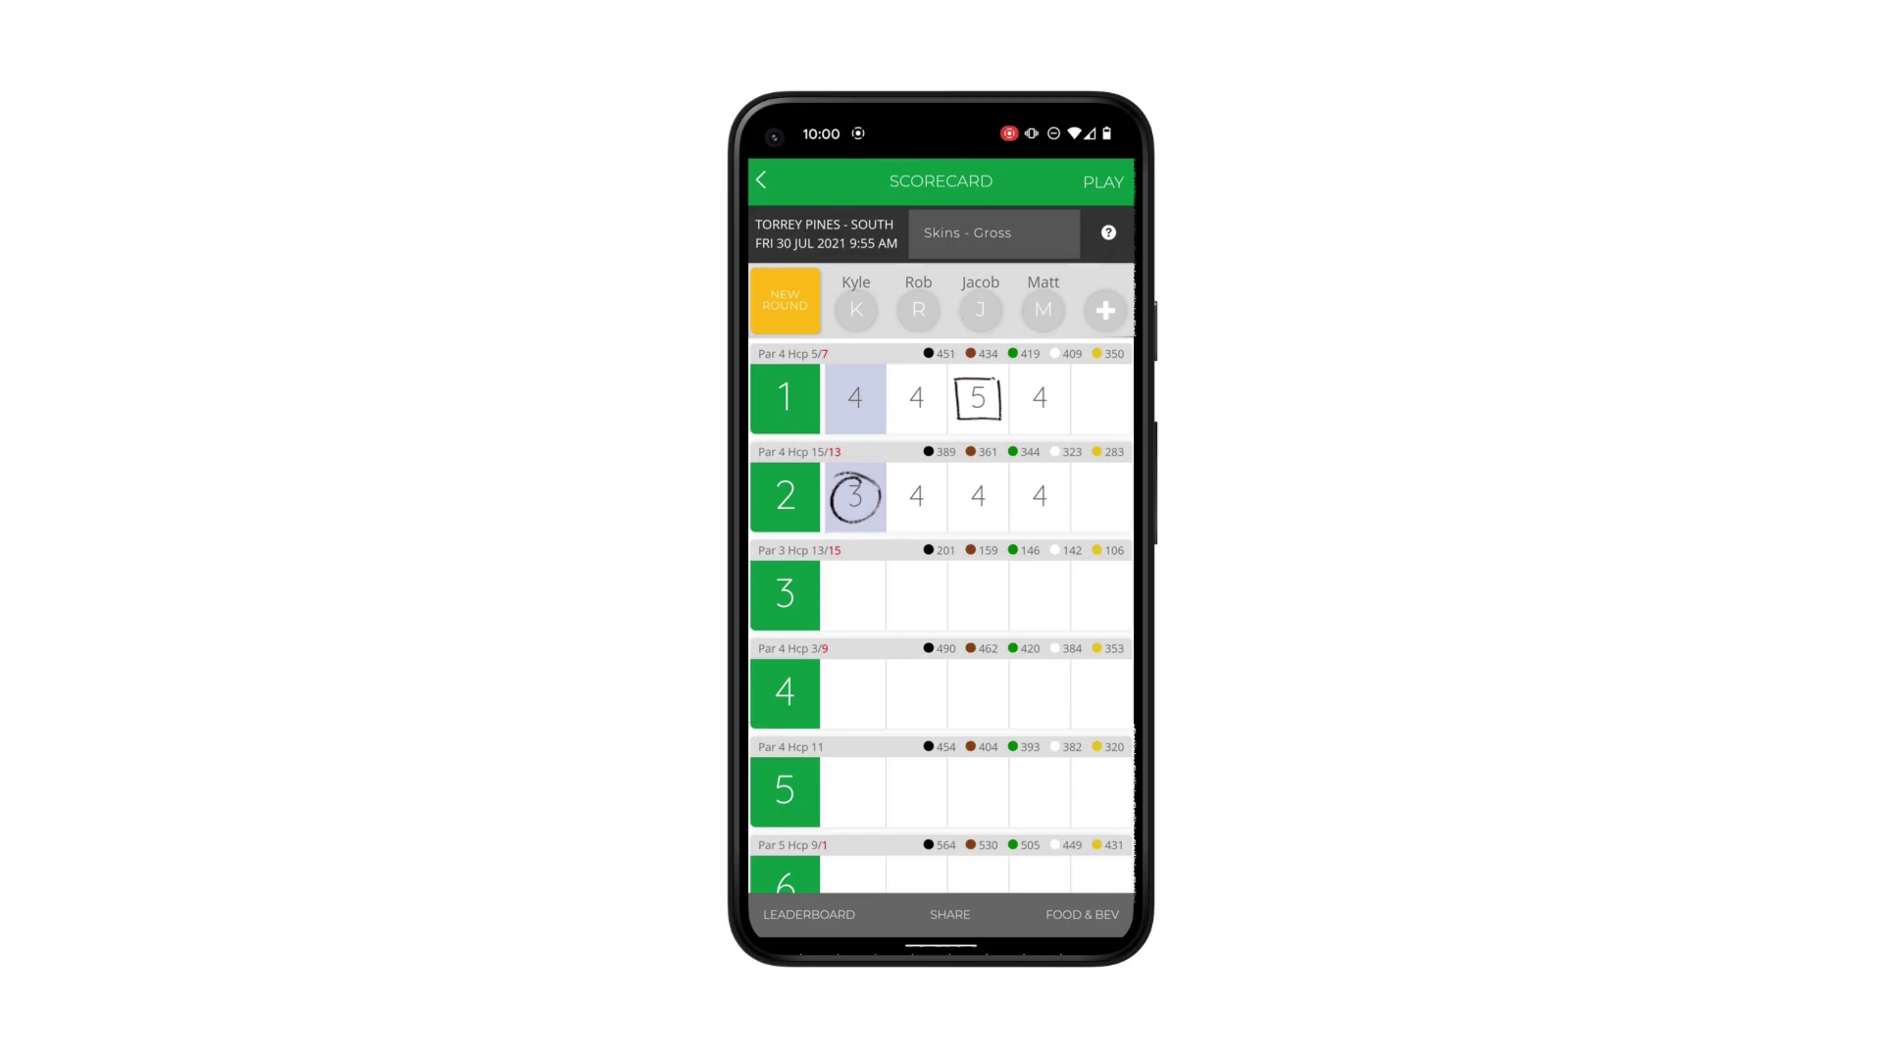
Step: Switch from the scorecard to the Hole 3 map and share the round's scorecard link
click(1104, 181)
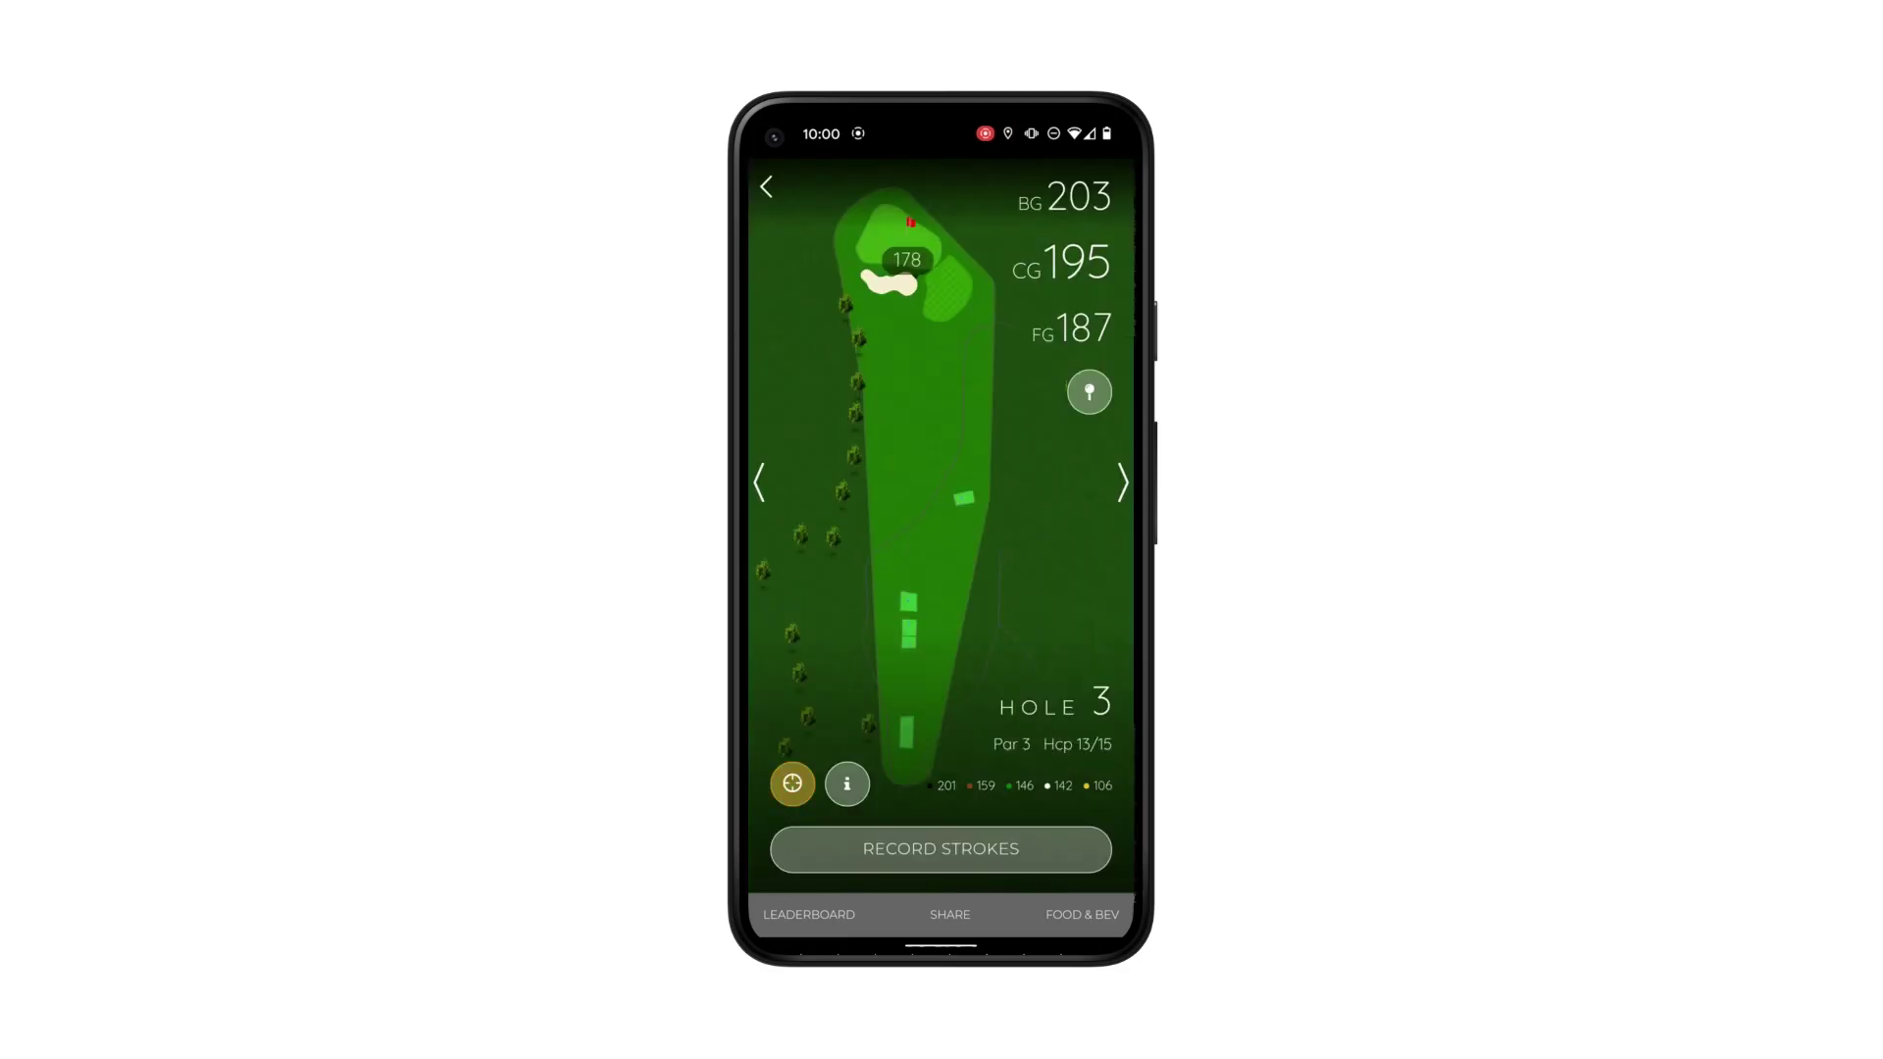
click(950, 914)
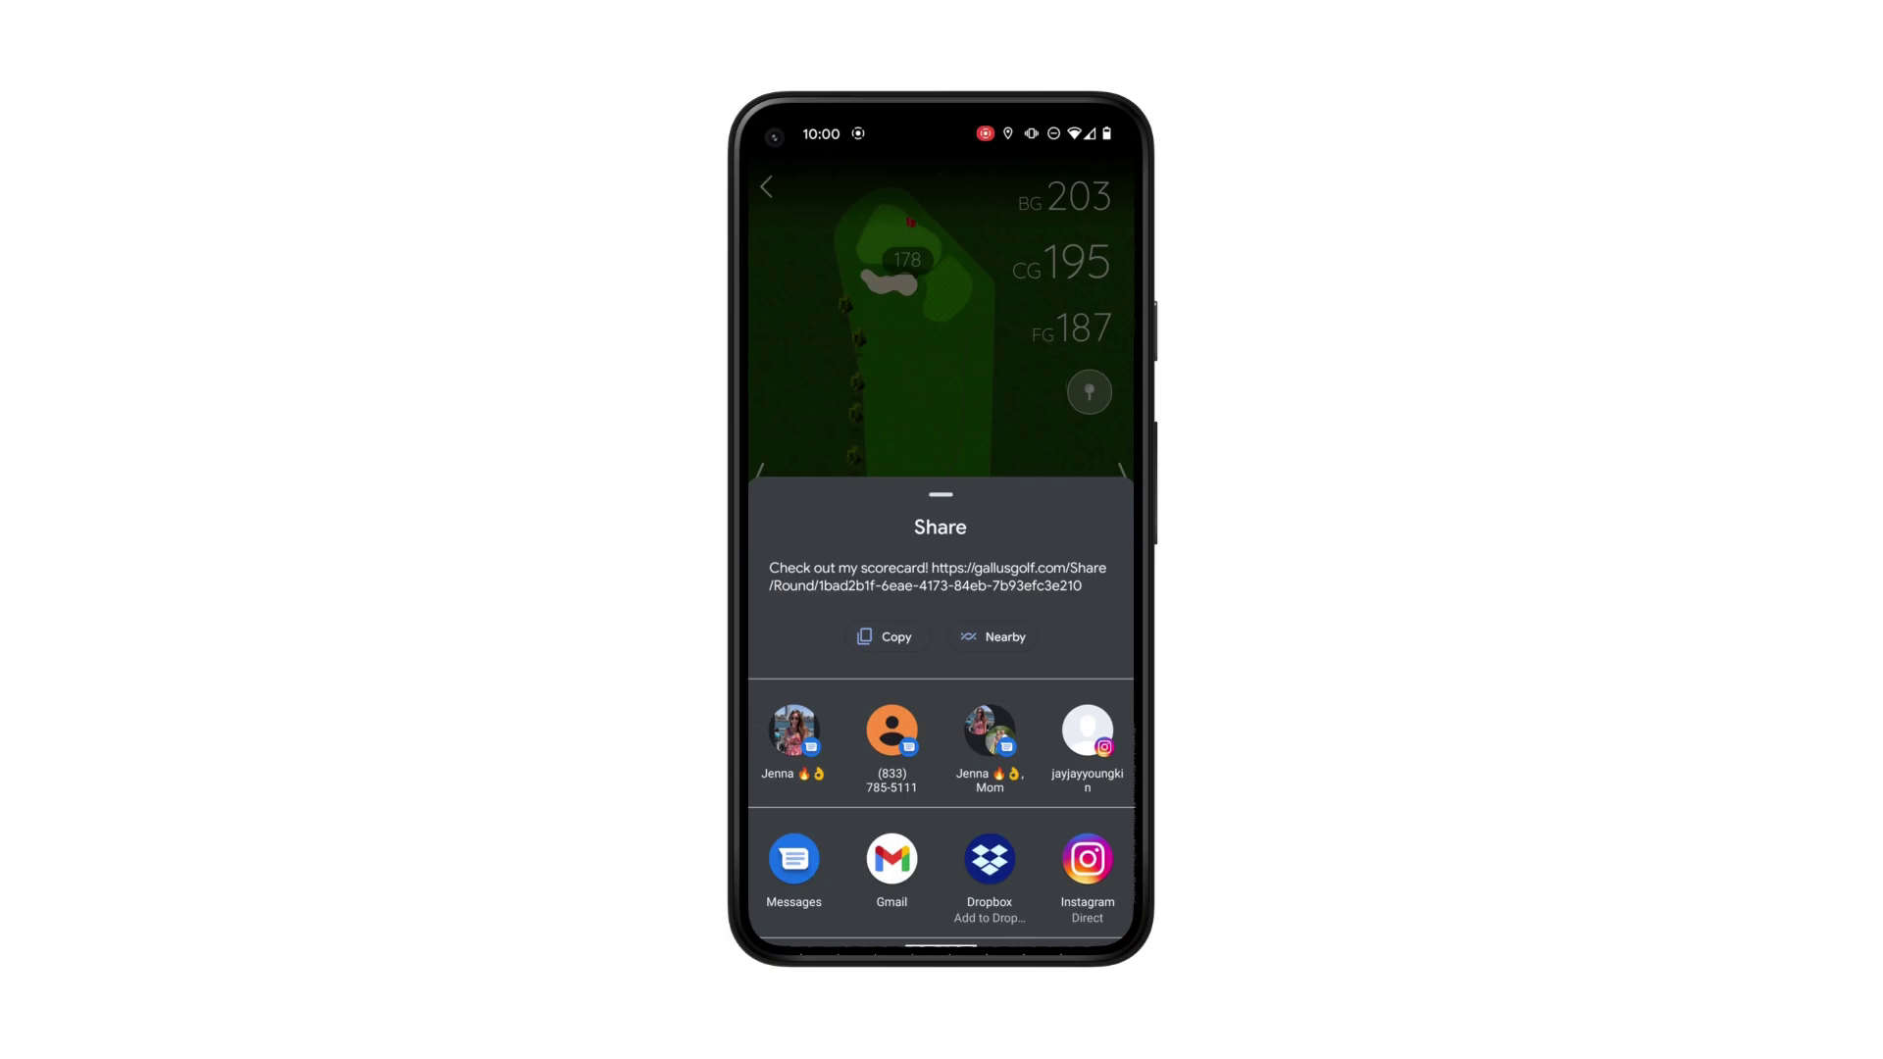
Step: Share the scorecard link to Gmail, opening a 'My Scorecard' draft with the link in the body
click(891, 858)
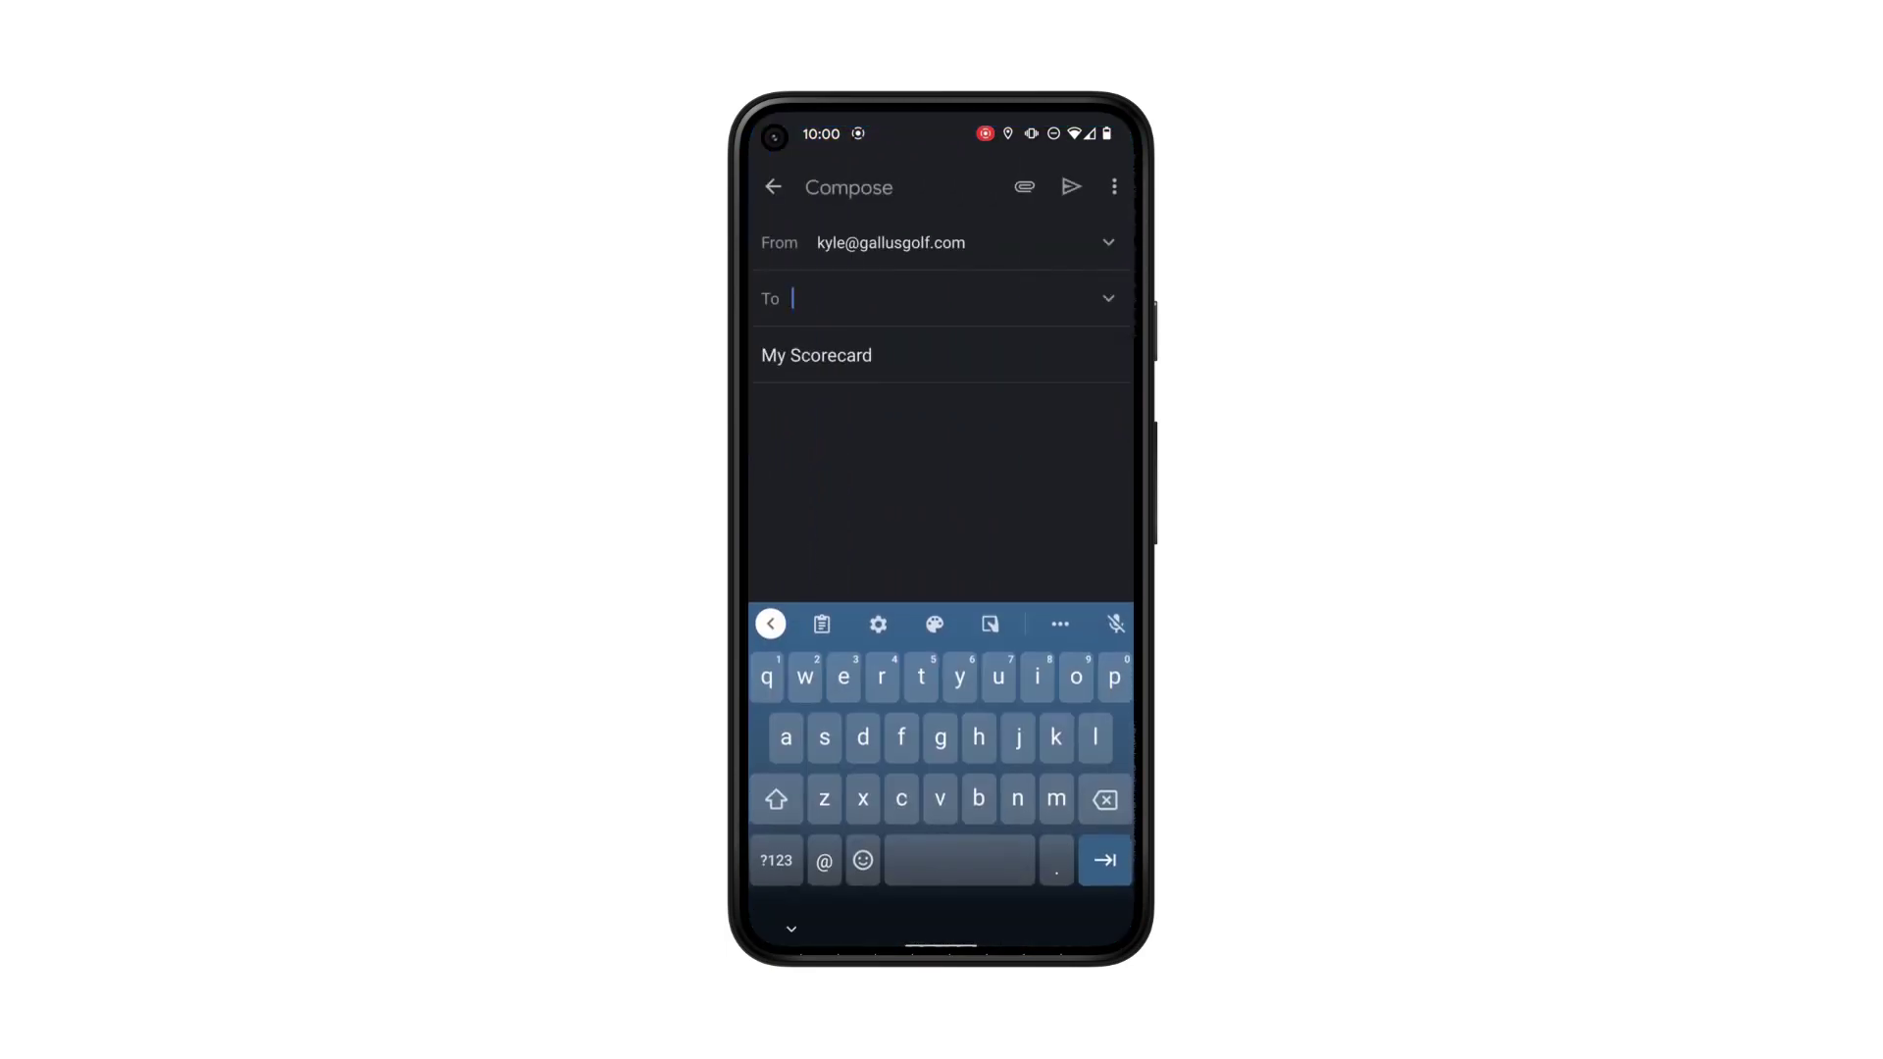
click(1064, 408)
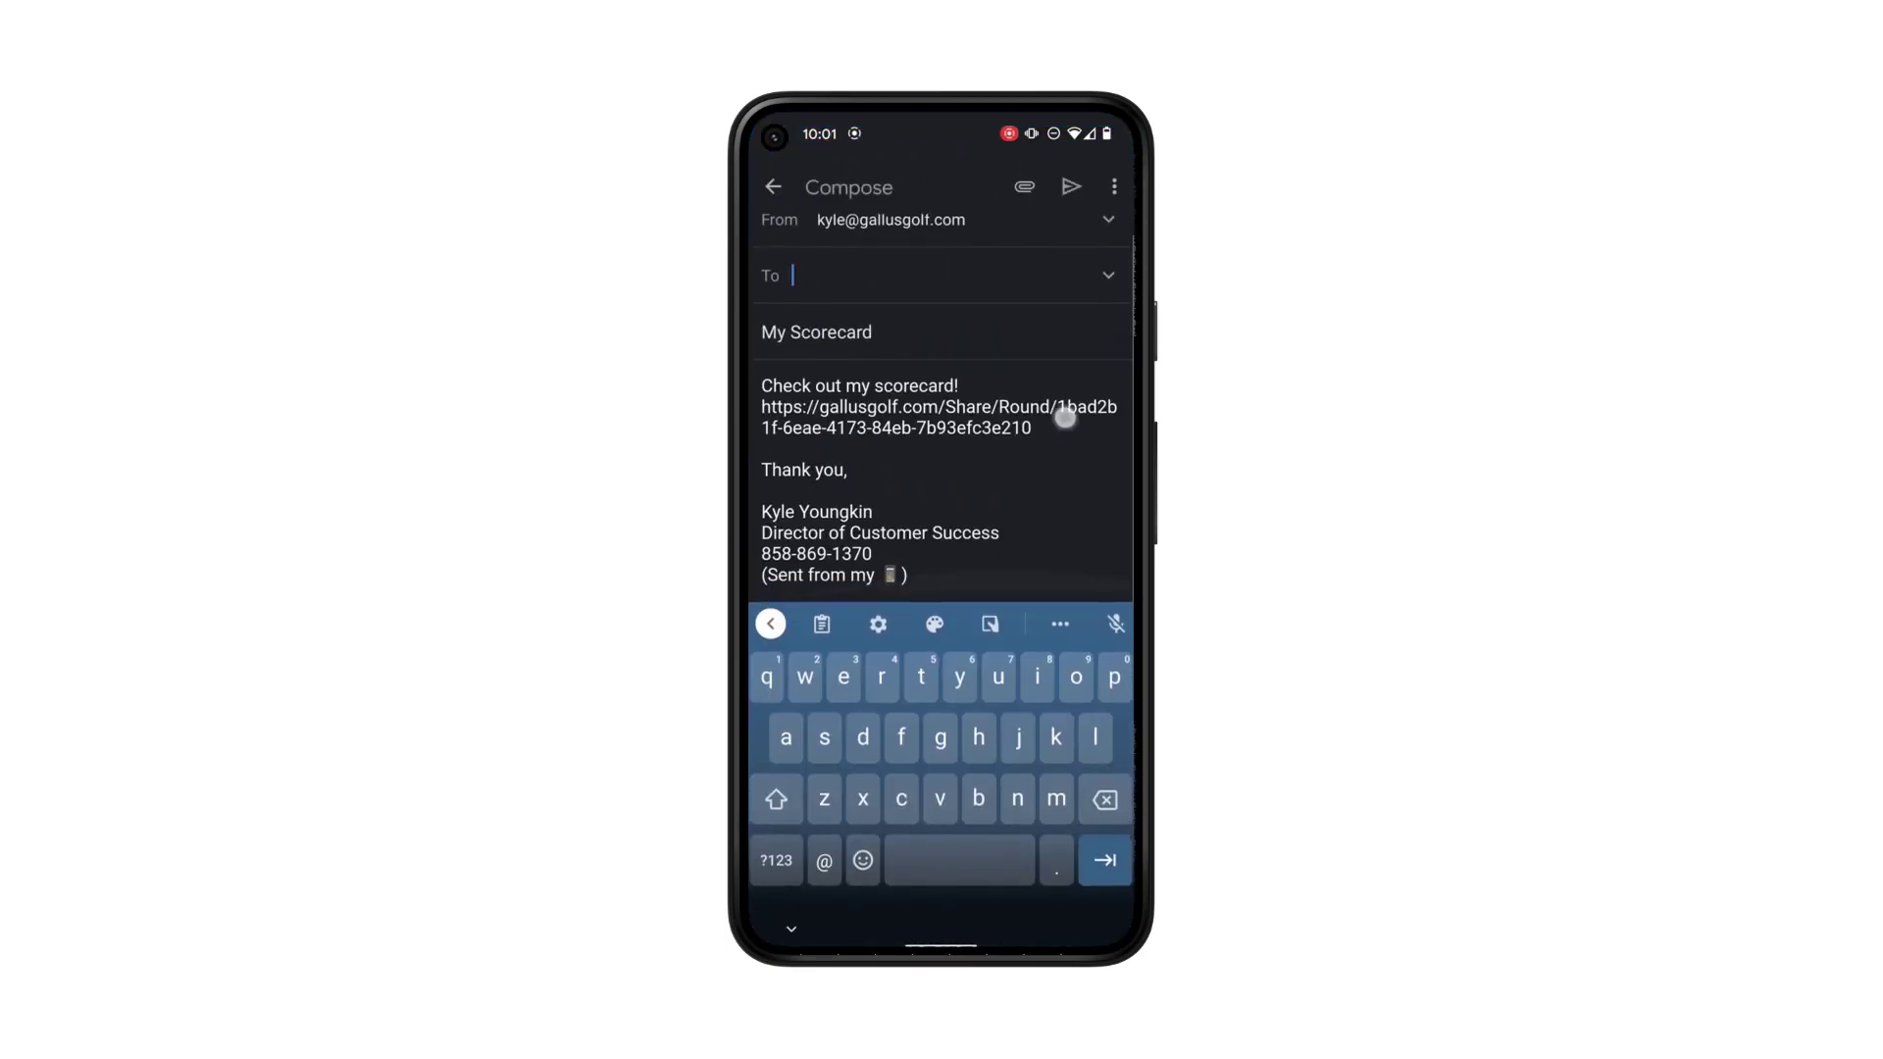